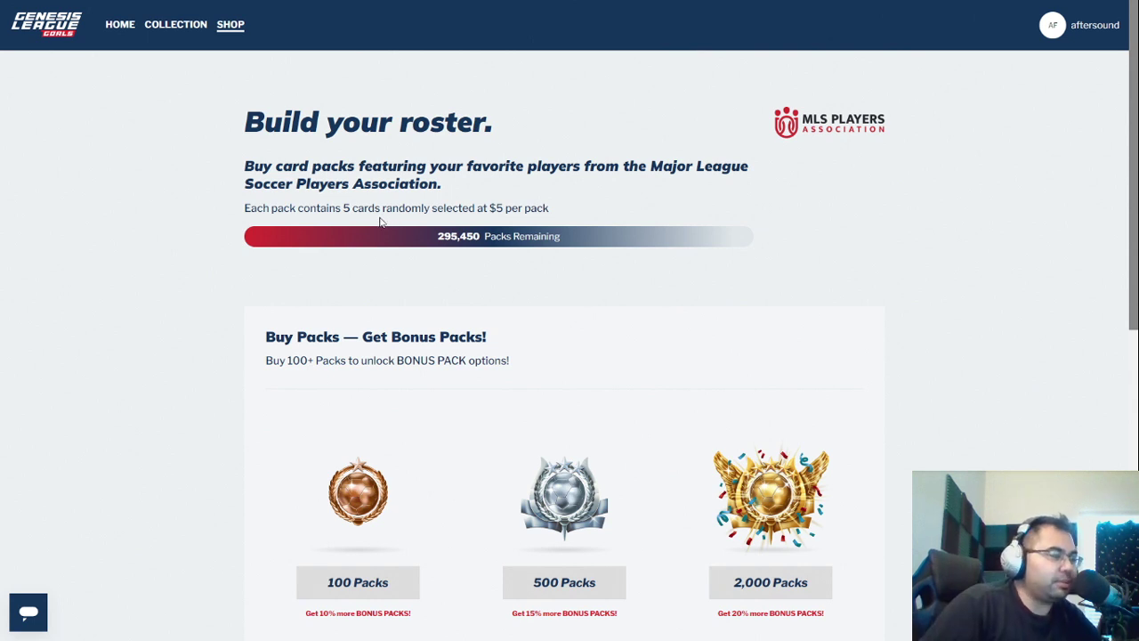
# Step: Open the Collection page and return to the Shop page
pyautogui.click(178, 28)
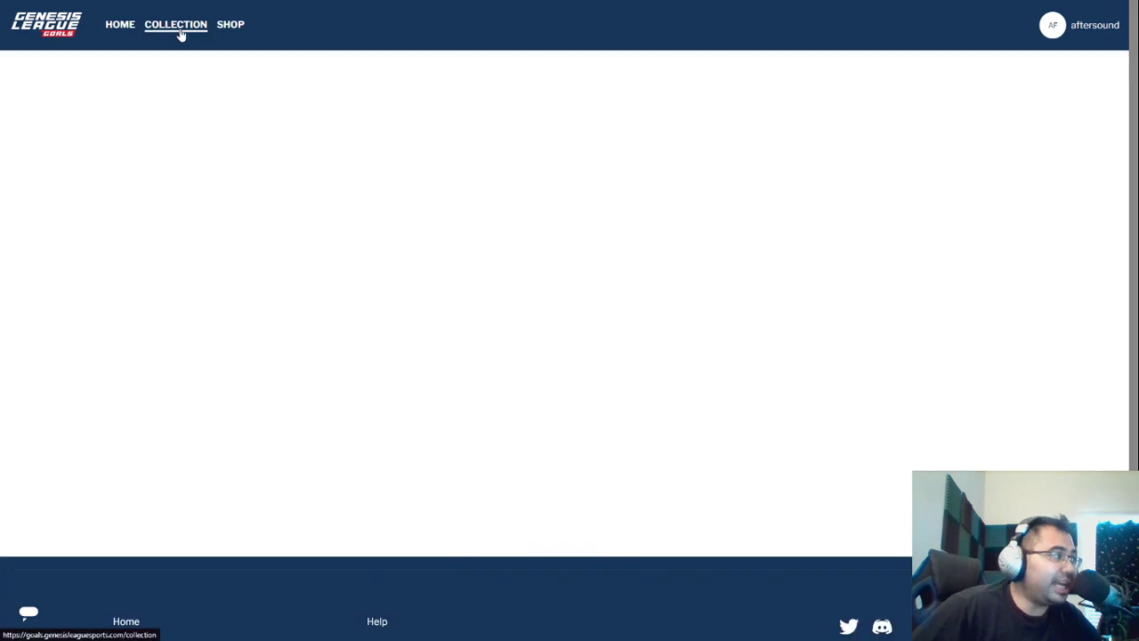
pyautogui.click(227, 26)
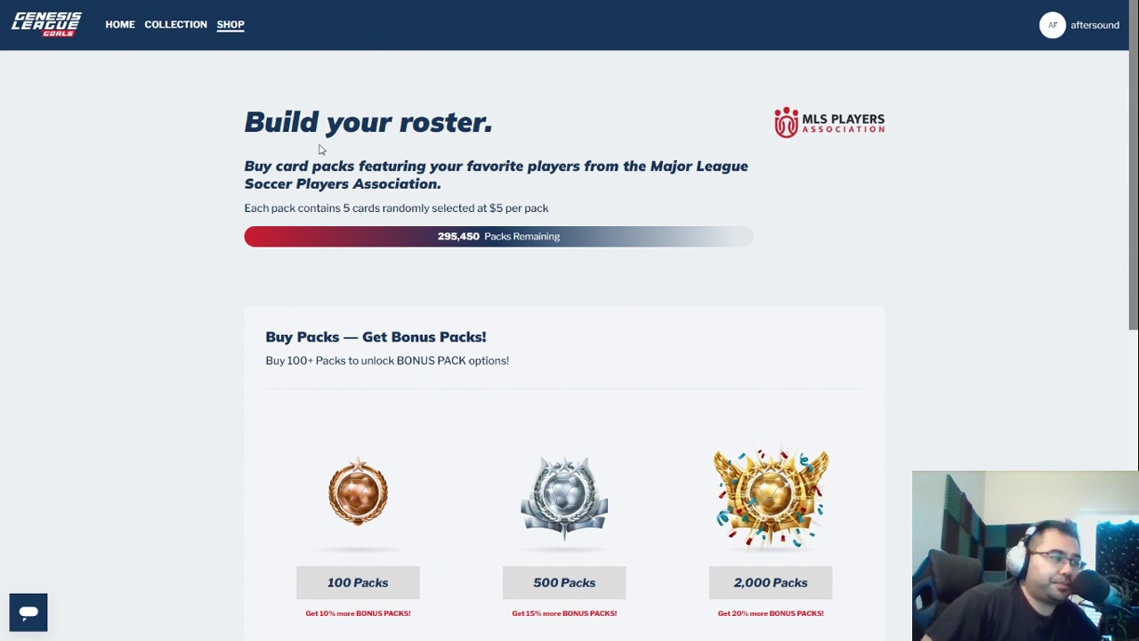
# Step: Switch to the SL spreadsheet in Google Sheets and set its zoom to 125%
pyautogui.hotkey('alt', 'Tab')
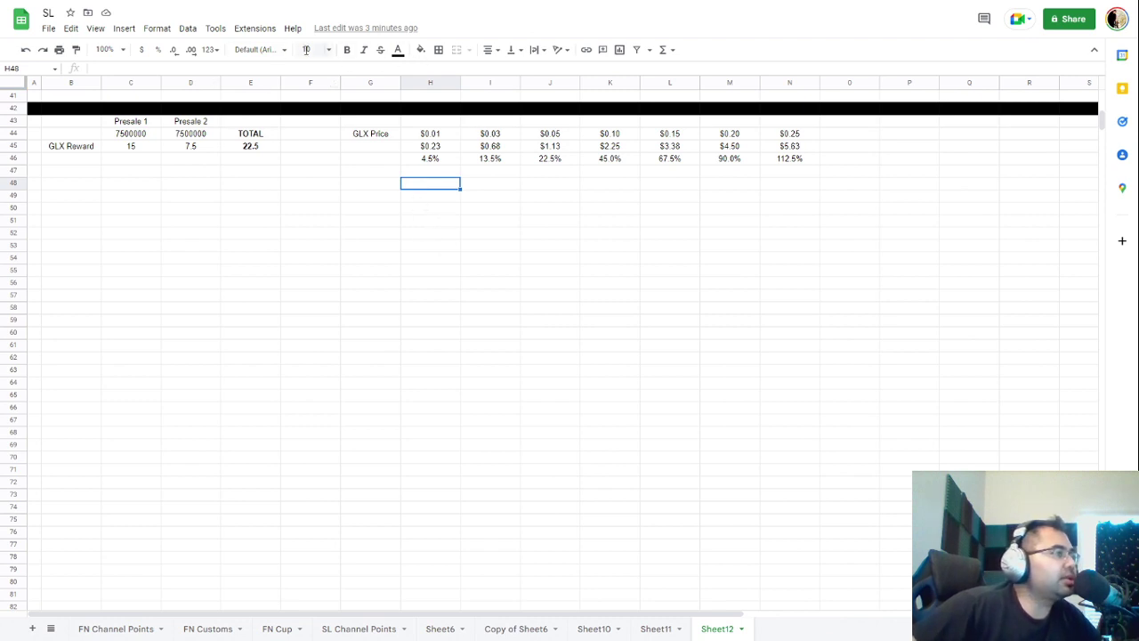
pyautogui.click(117, 50)
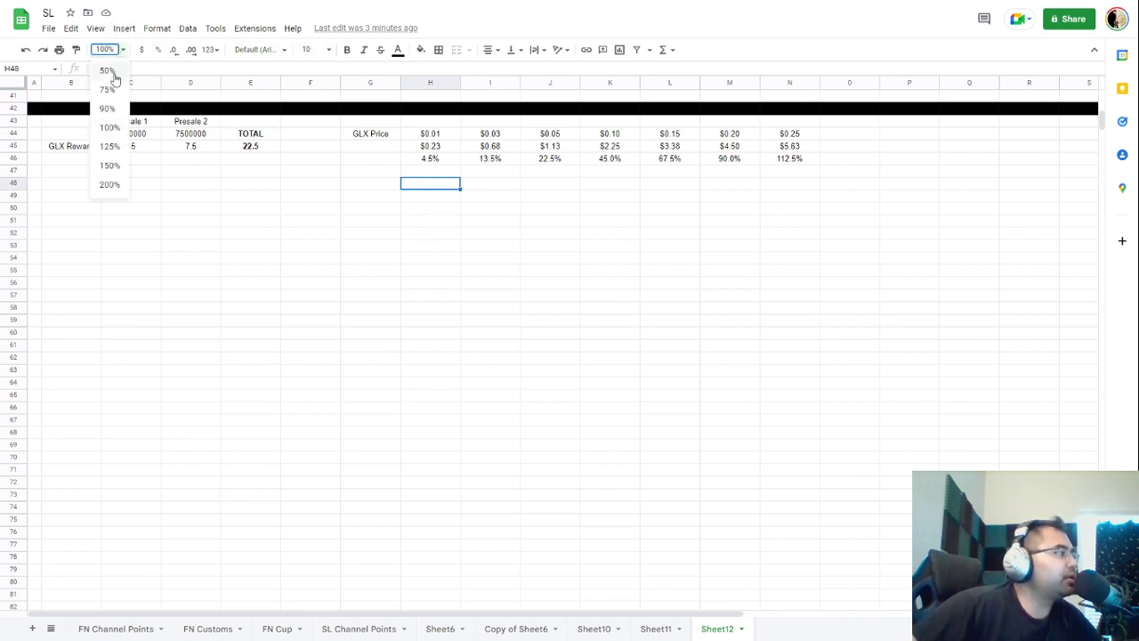
pyautogui.click(107, 146)
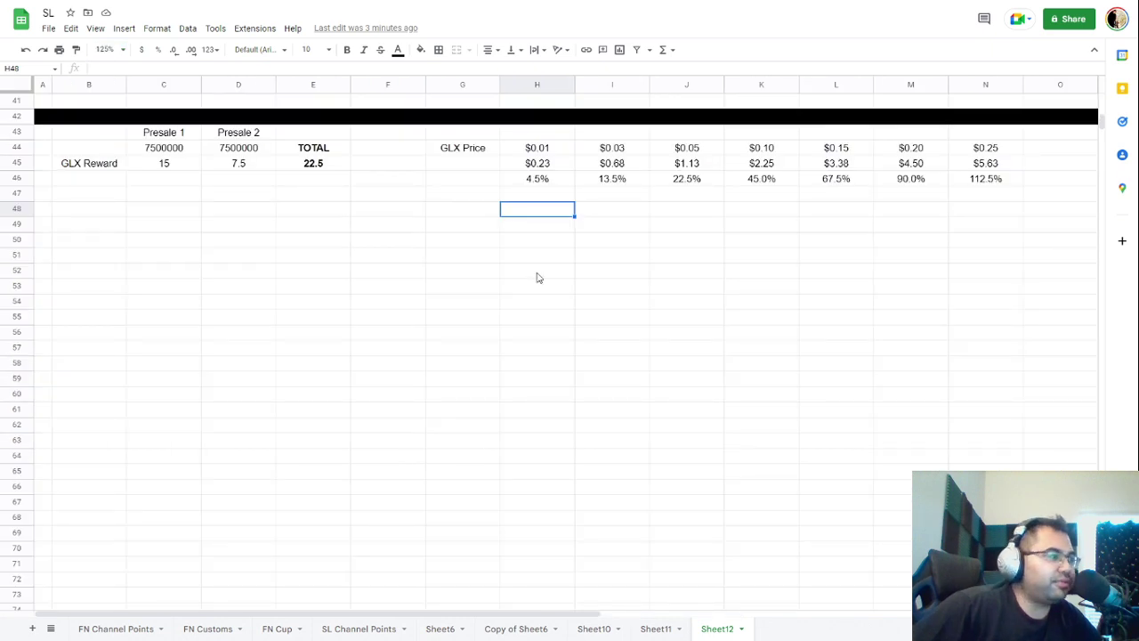
pyautogui.click(415, 276)
# Step: Examine the Presale 1 and Presale 2 amounts, their GLX reward formulas and the total reward
pyautogui.click(166, 149)
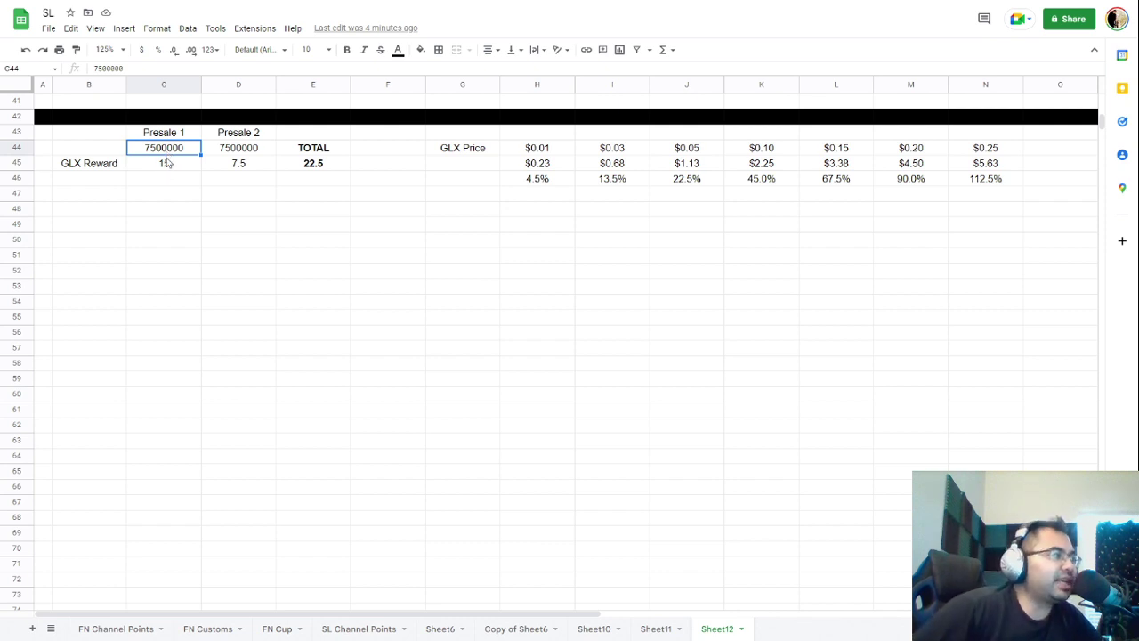
pyautogui.click(166, 169)
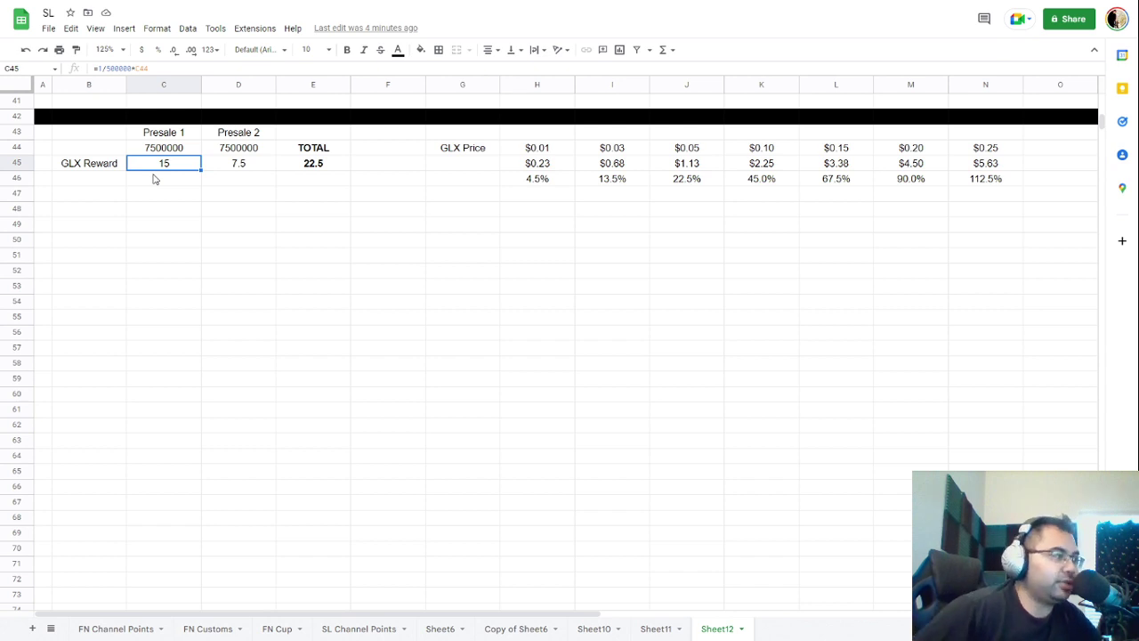
pyautogui.click(247, 160)
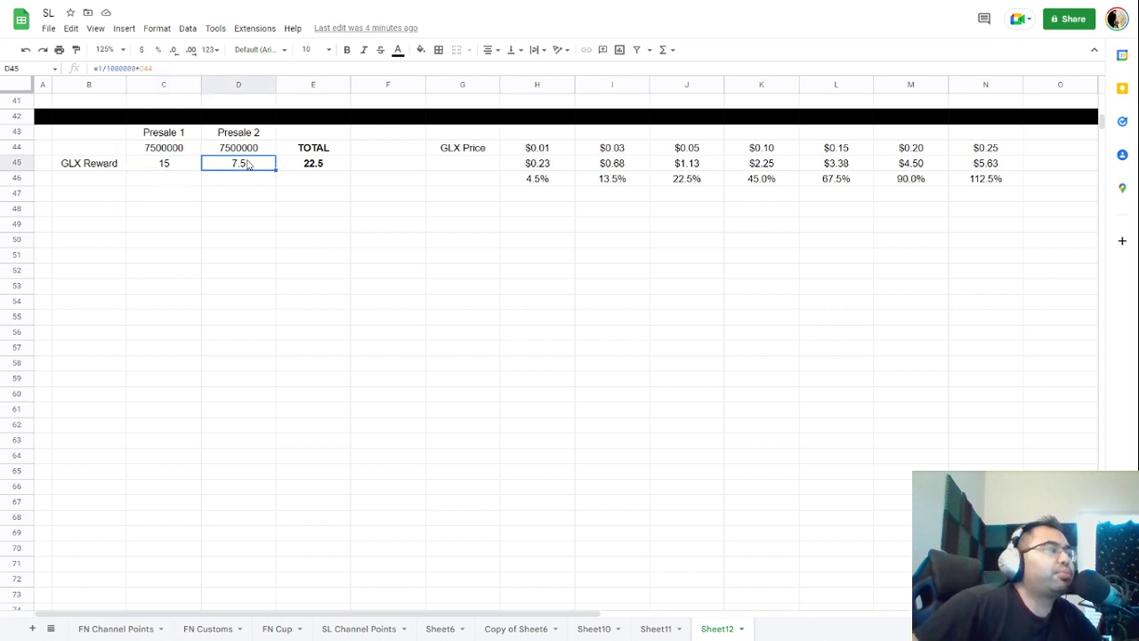
pyautogui.click(251, 151)
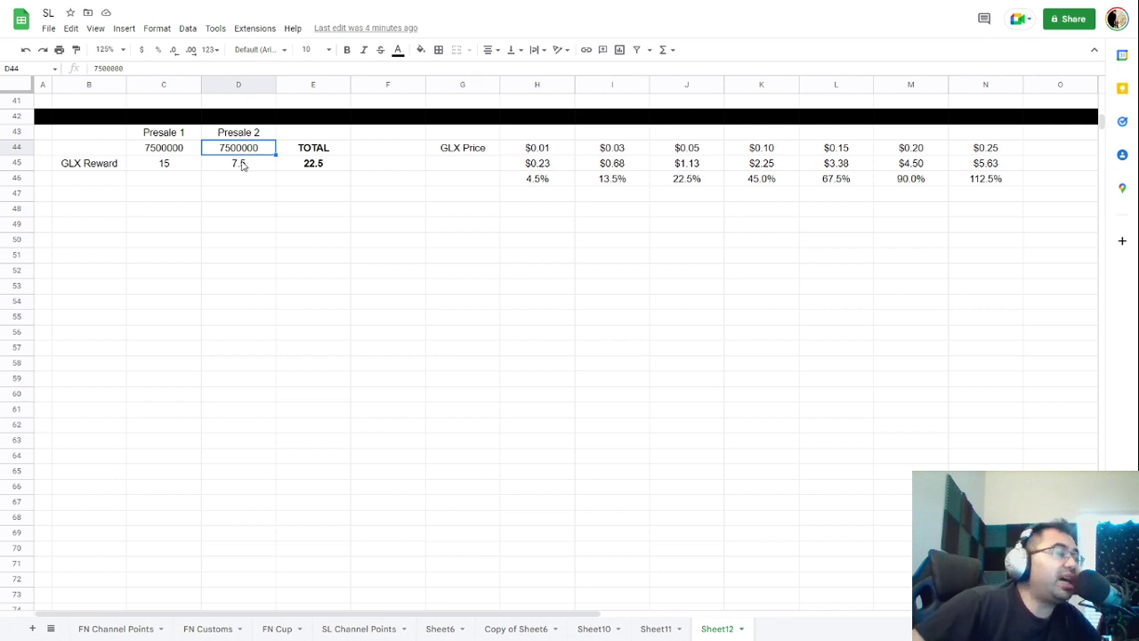
pyautogui.click(238, 166)
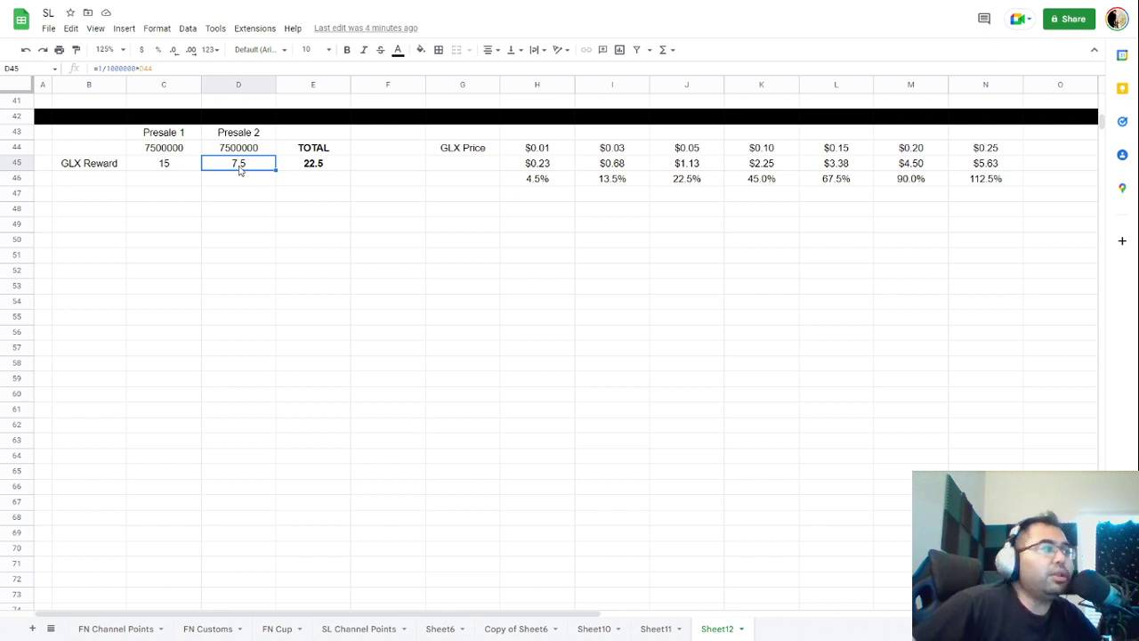
pyautogui.click(177, 164)
pyautogui.click(224, 169)
pyautogui.click(289, 169)
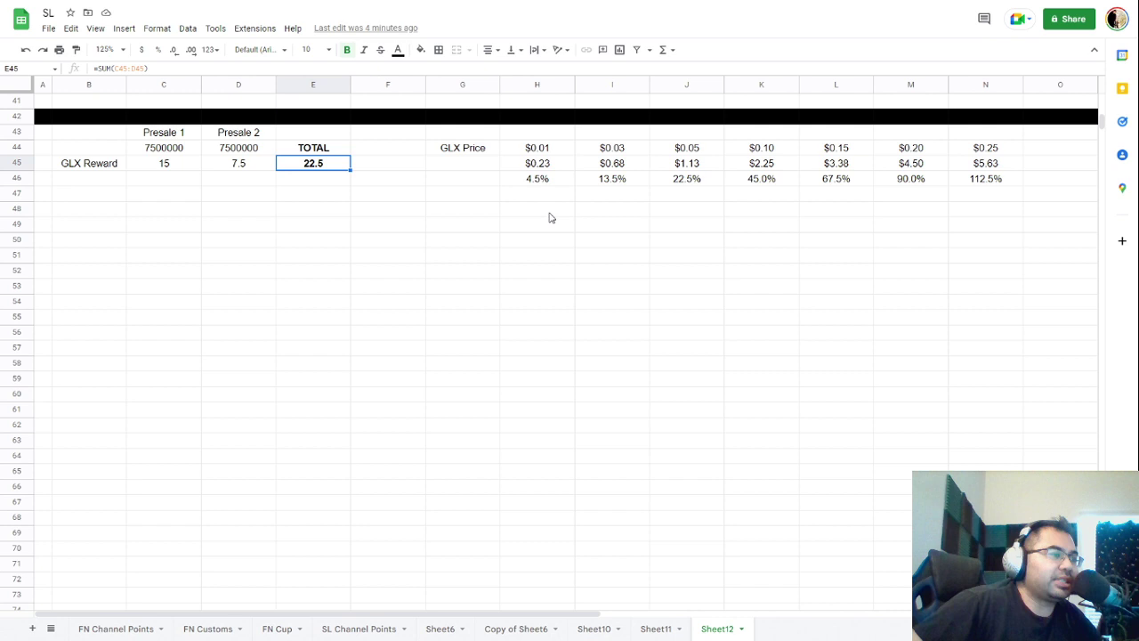
# Step: Examine the reward value and return percentage for the GLX prices $0.01, $0.03 and $0.05
pyautogui.click(560, 155)
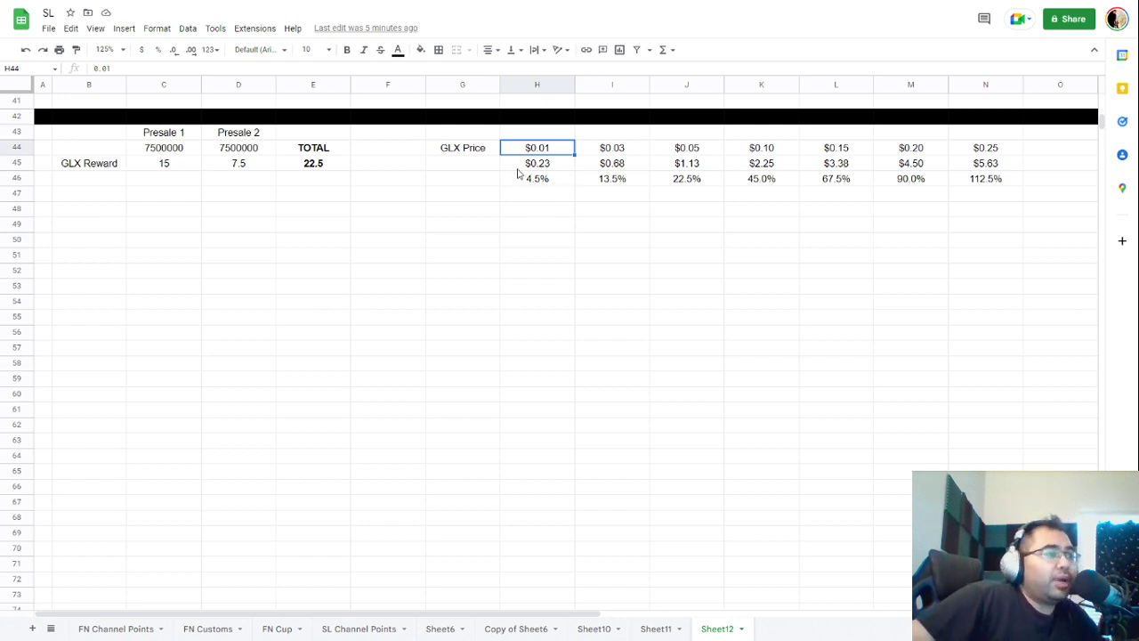
pyautogui.click(545, 167)
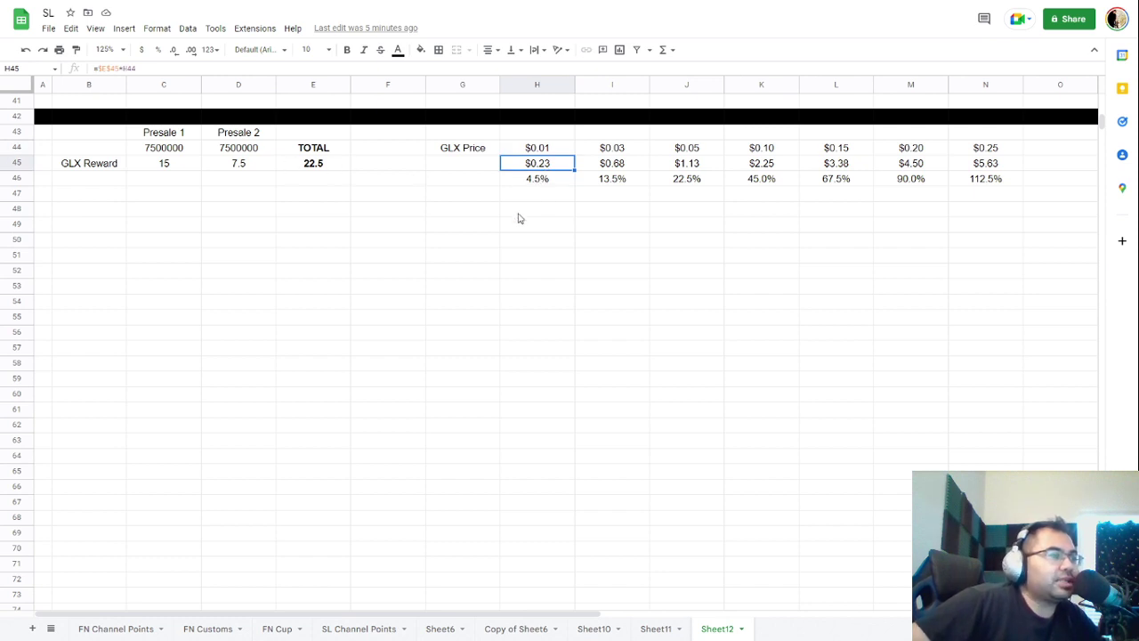
pyautogui.click(538, 181)
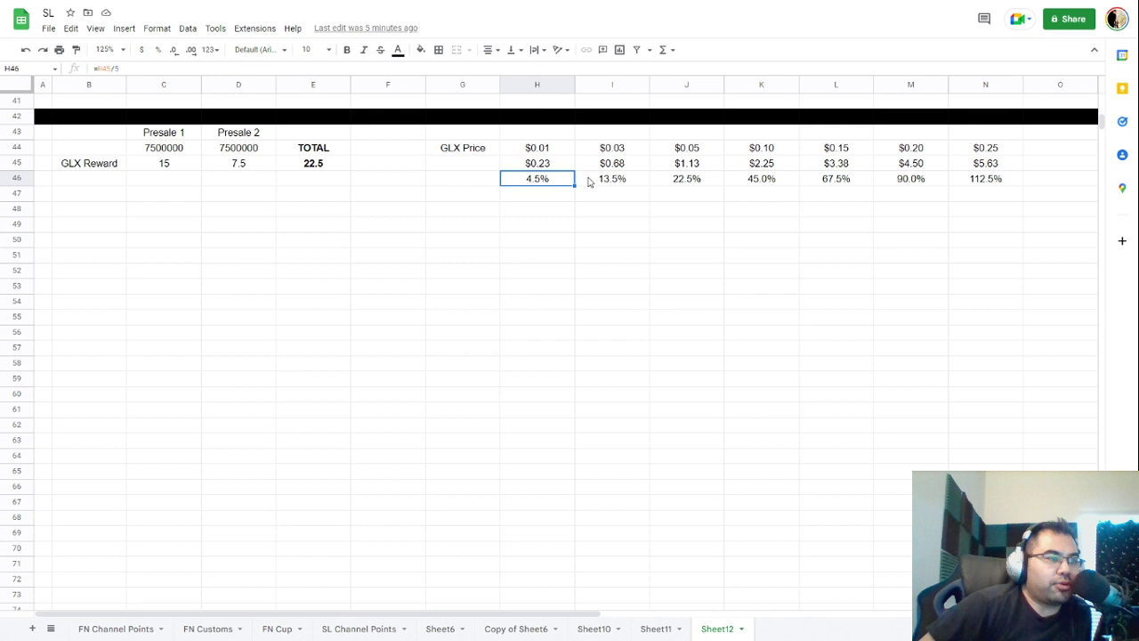
pyautogui.click(629, 181)
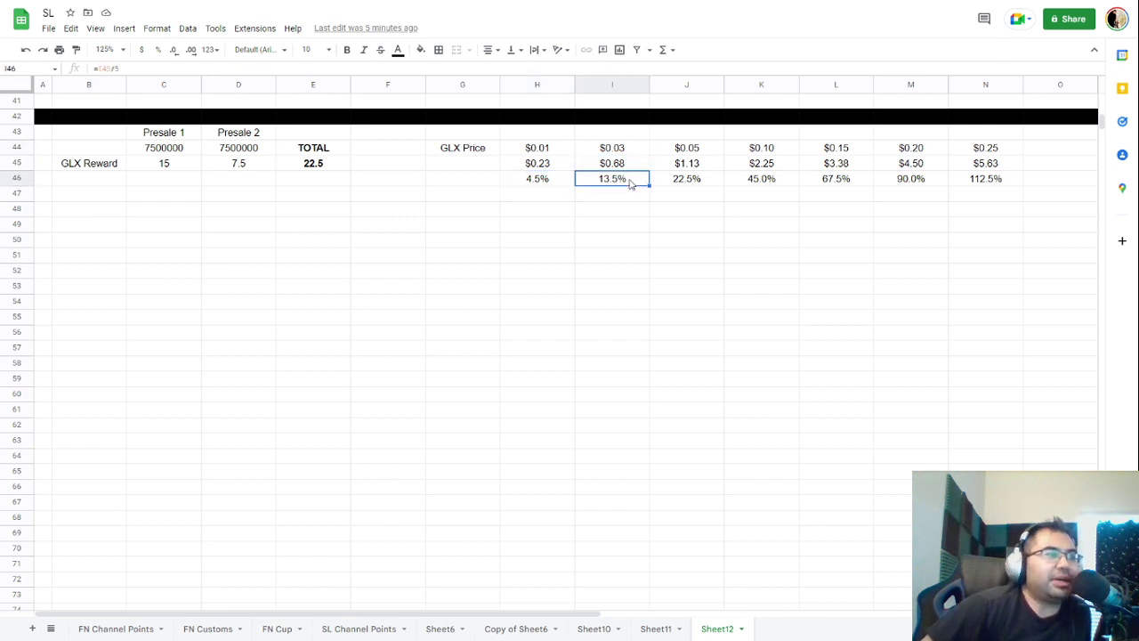
pyautogui.click(698, 150)
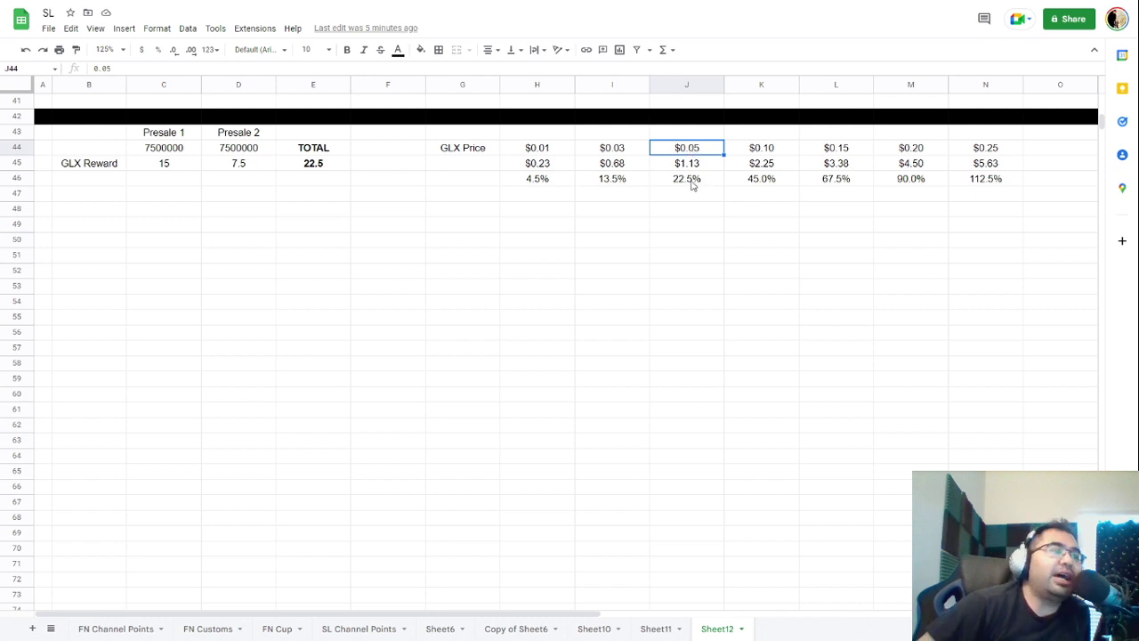
pyautogui.click(695, 186)
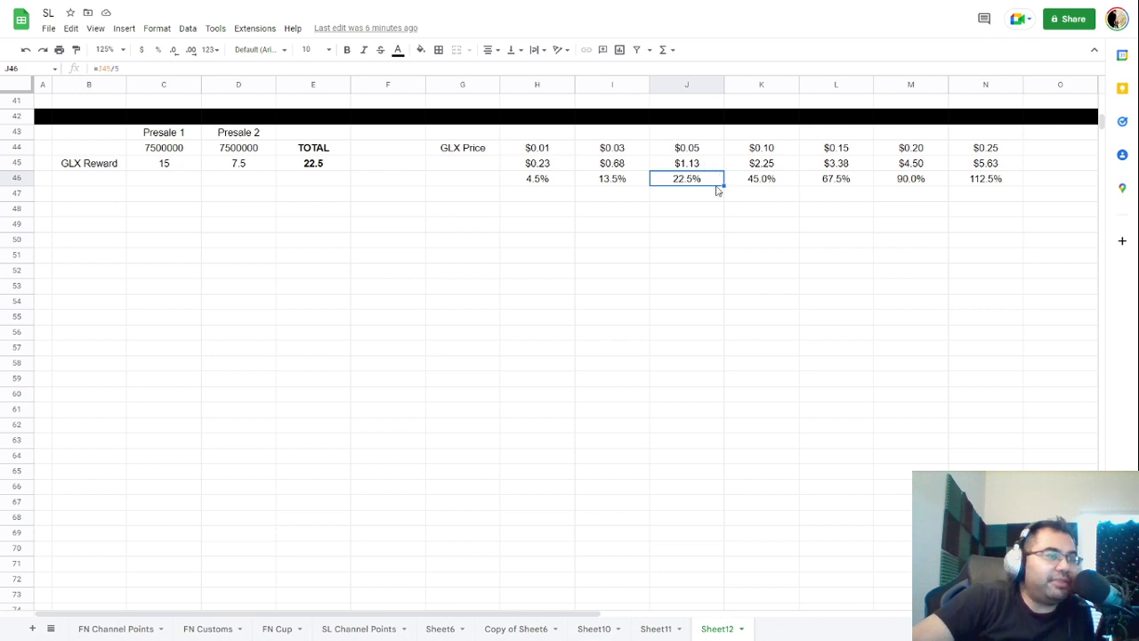
pyautogui.click(703, 195)
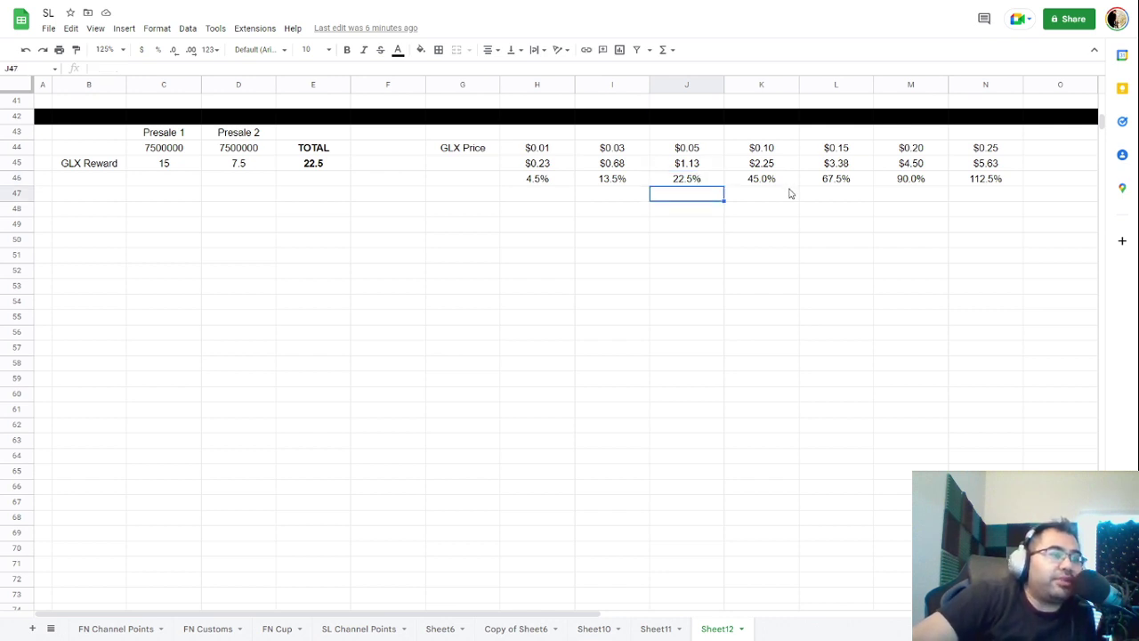
# Step: Examine the reward values and return percentages for GLX prices from $0.10 to $0.25
pyautogui.click(776, 153)
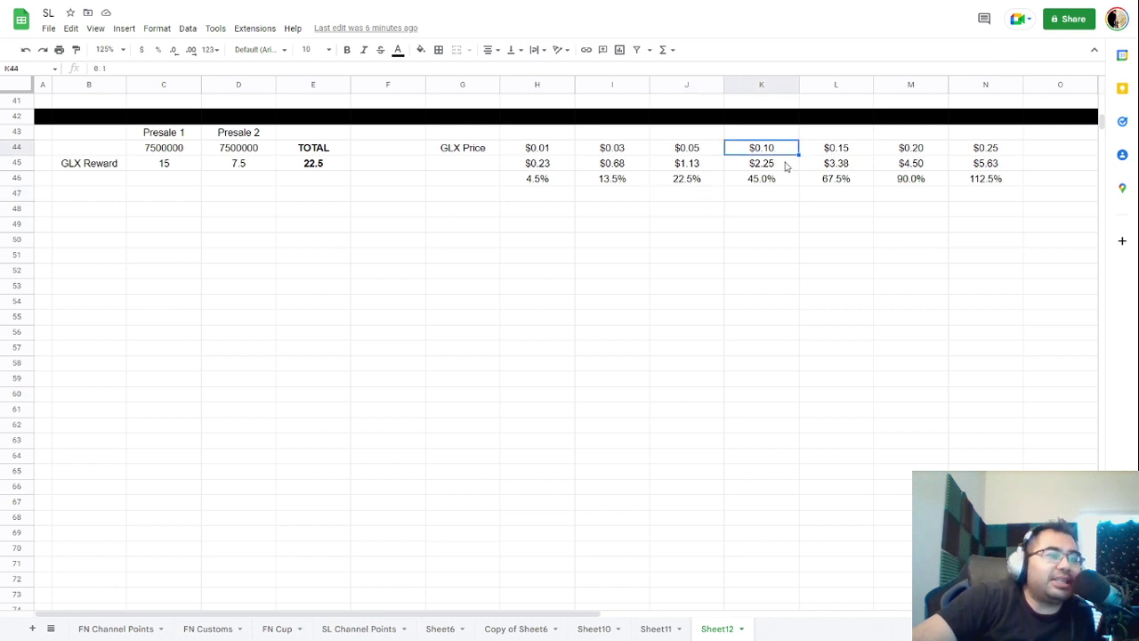
pyautogui.click(834, 164)
pyautogui.click(843, 148)
pyautogui.click(753, 182)
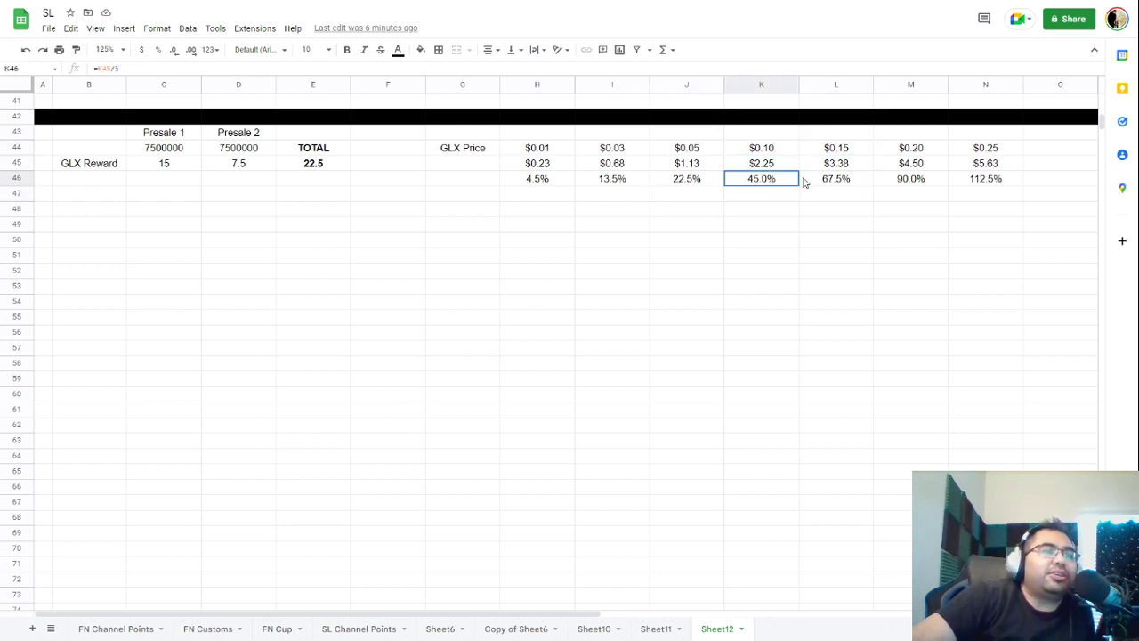
pyautogui.moveTo(804, 181); pyautogui.dragTo(884, 183)
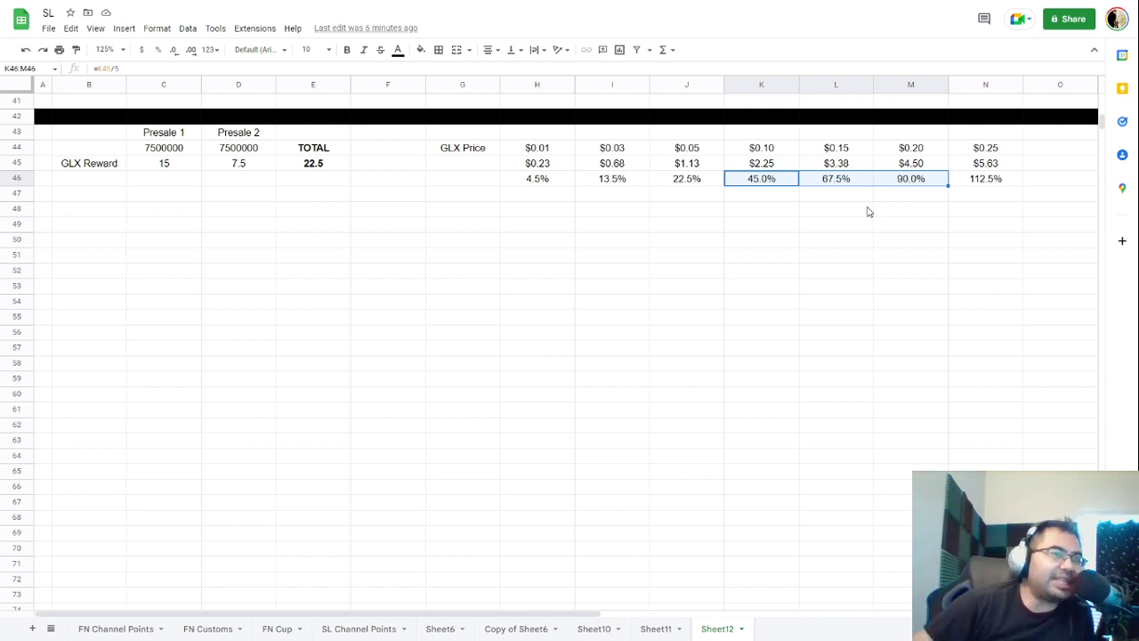
pyautogui.click(945, 152)
pyautogui.click(970, 152)
pyautogui.click(935, 182)
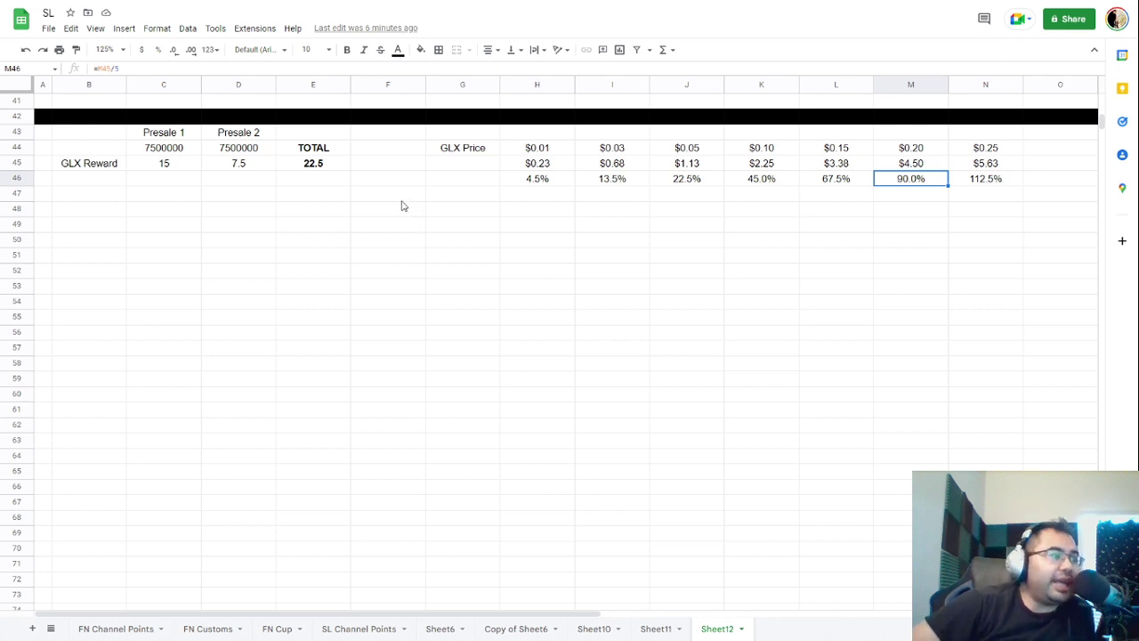
# Step: Review the presale GLX reward block and the full GLX price table beside it
pyautogui.moveTo(93, 152); pyautogui.dragTo(353, 198)
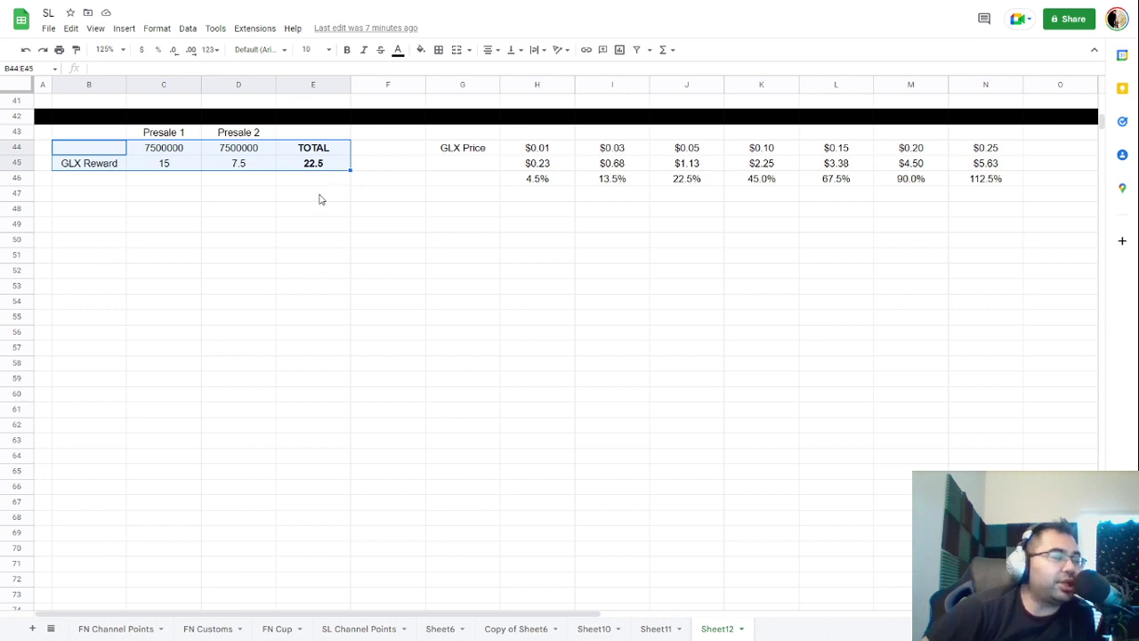
pyautogui.click(191, 190)
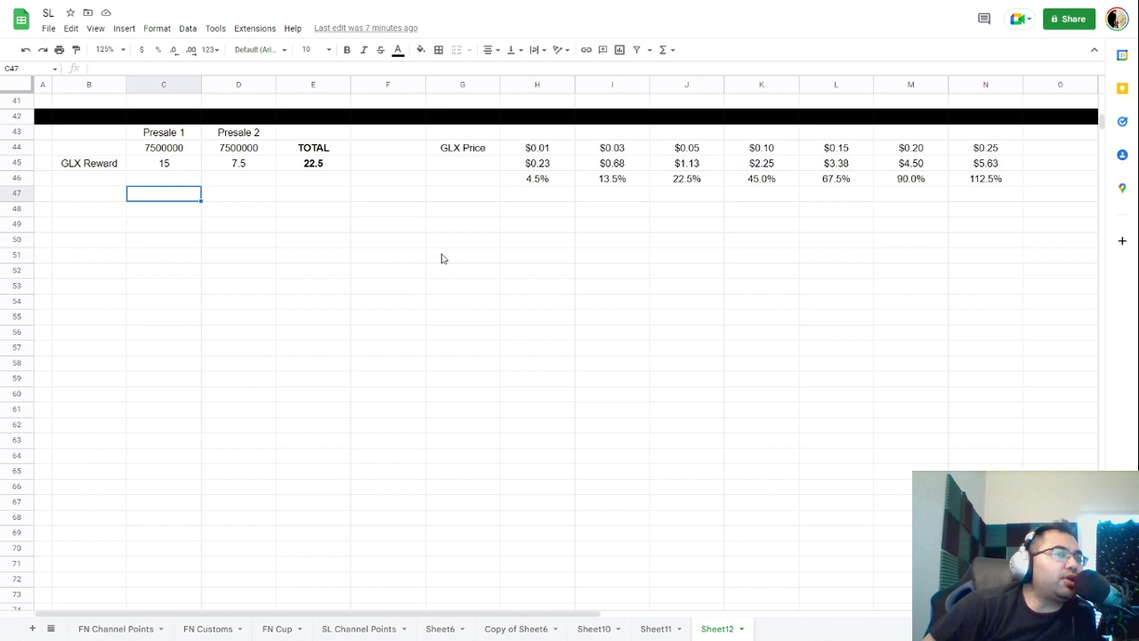
pyautogui.moveTo(537, 149); pyautogui.dragTo(977, 184)
pyautogui.click(921, 197)
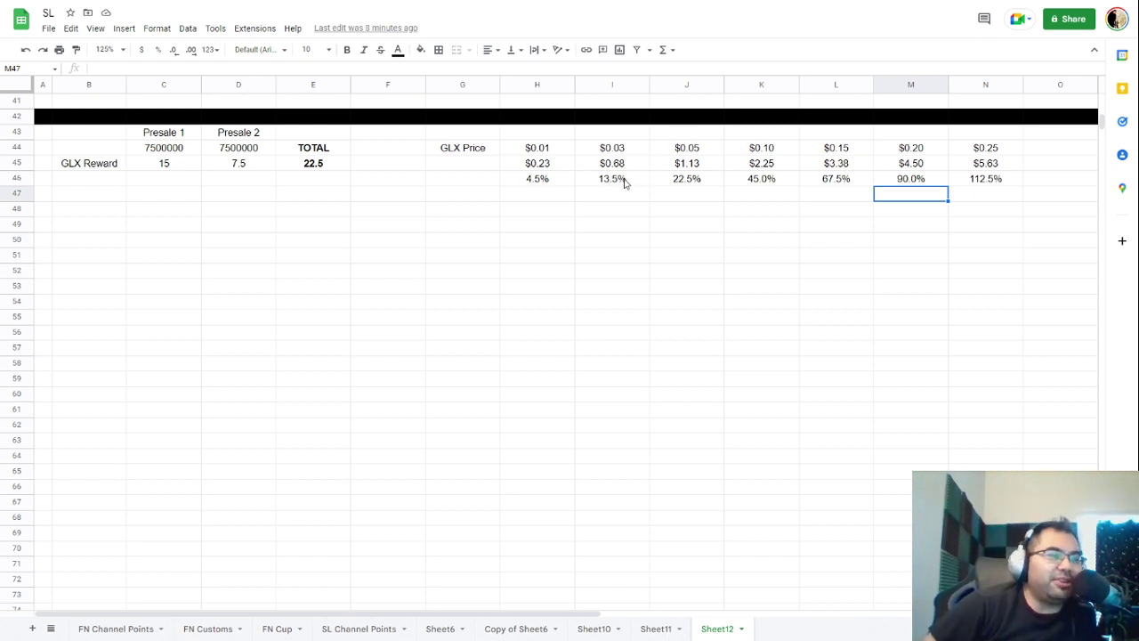
pyautogui.click(538, 211)
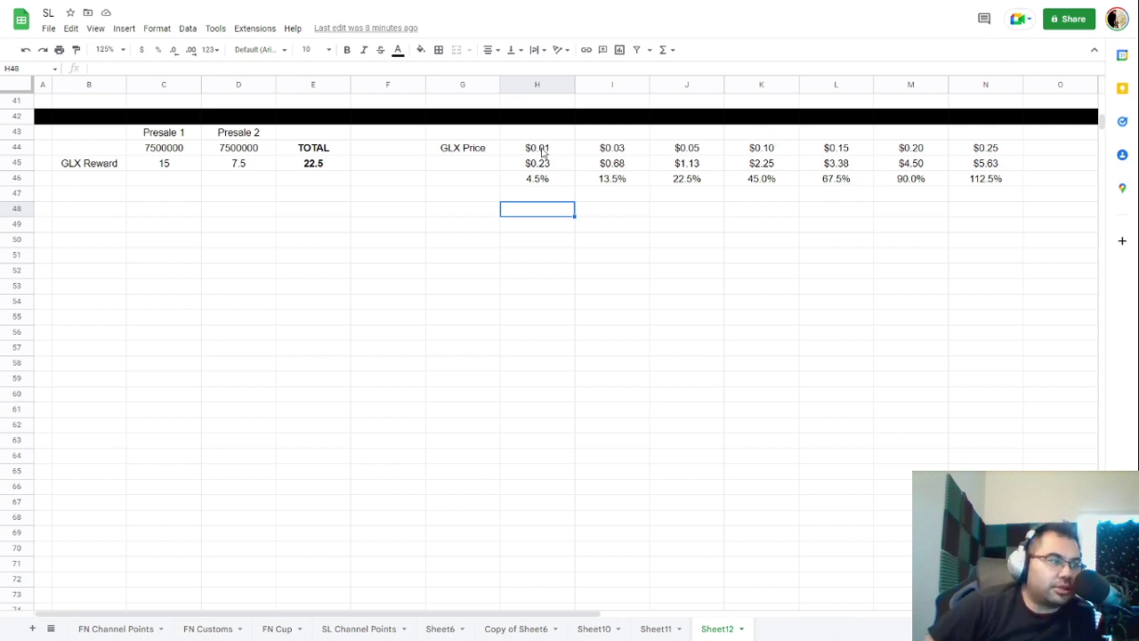
pyautogui.moveTo(543, 152); pyautogui.dragTo(936, 199)
pyautogui.click(908, 212)
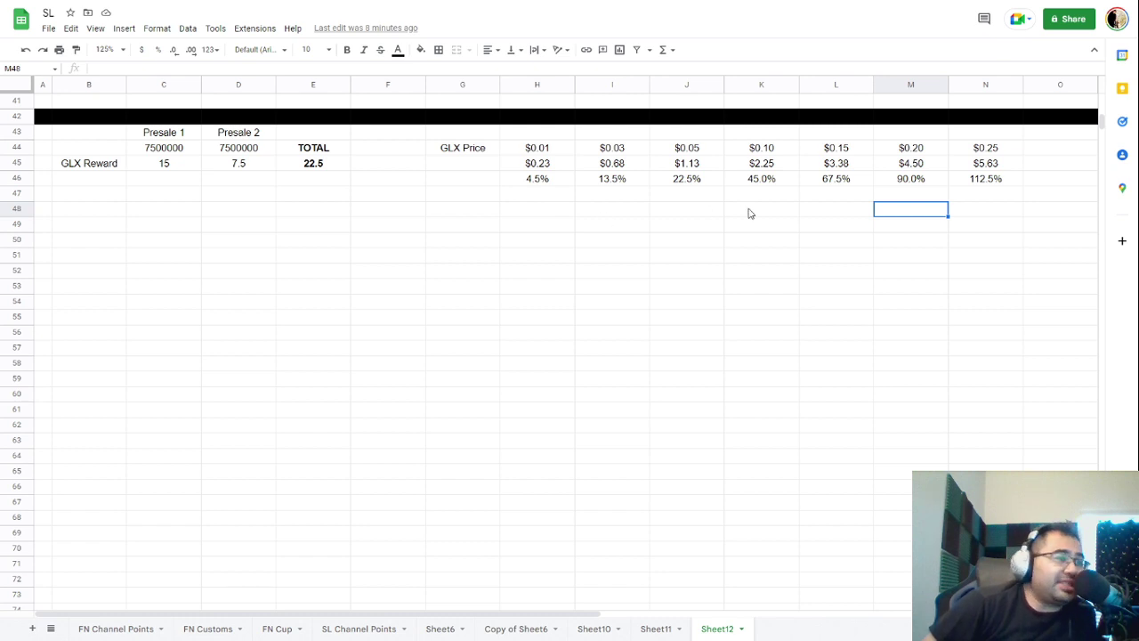
# Step: Compare the return percentages for the GLX prices $0.05 and $0.10
pyautogui.click(700, 181)
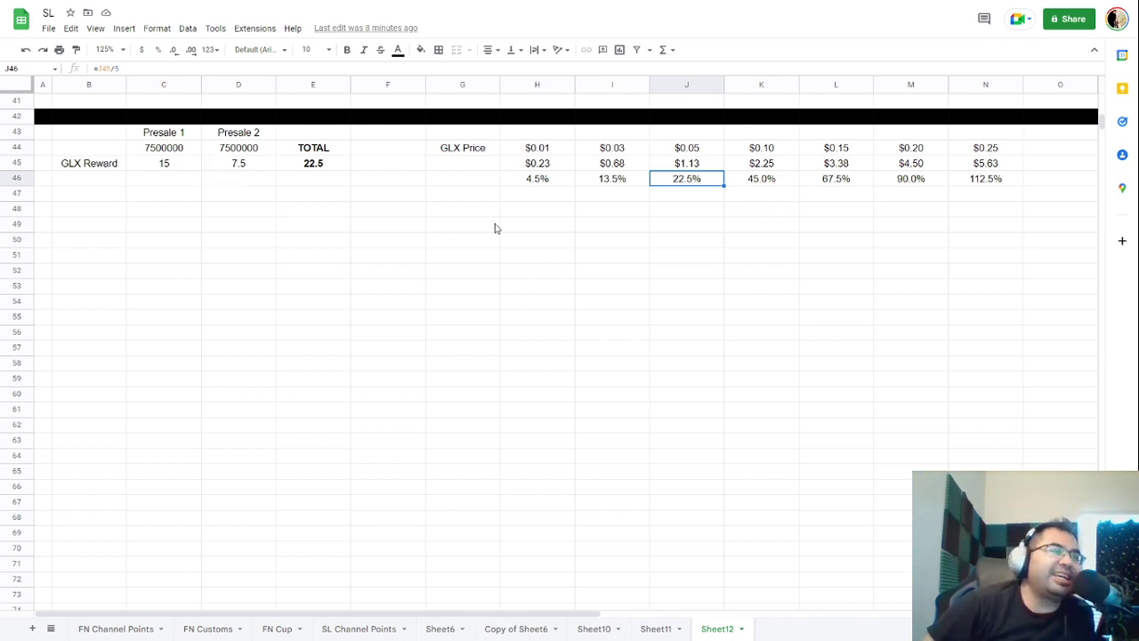
pyautogui.click(753, 184)
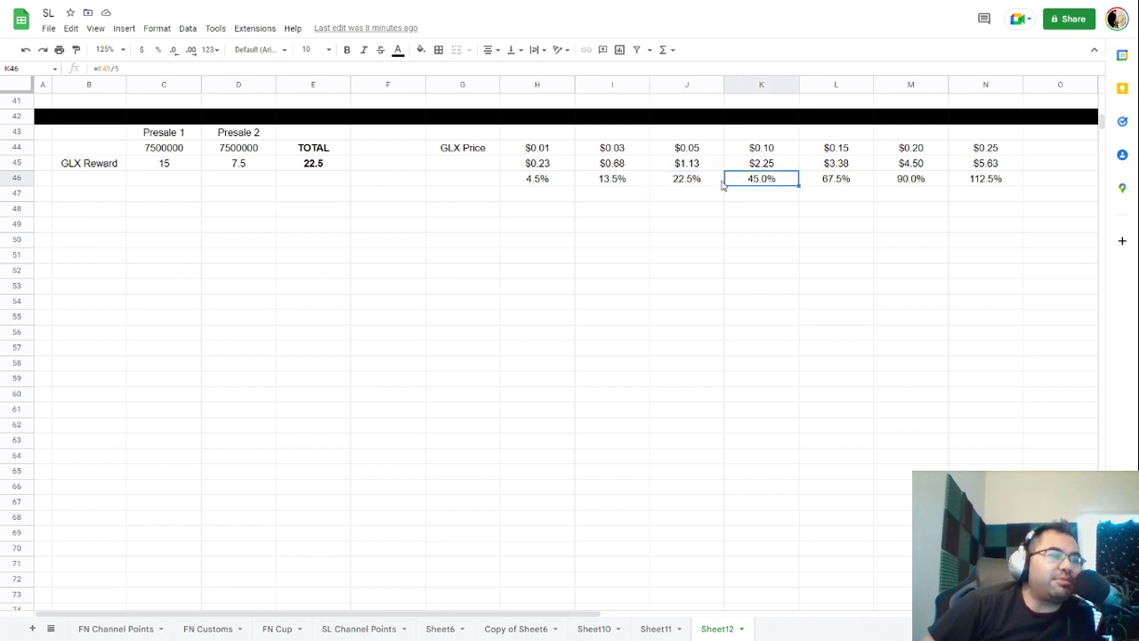
pyautogui.click(709, 184)
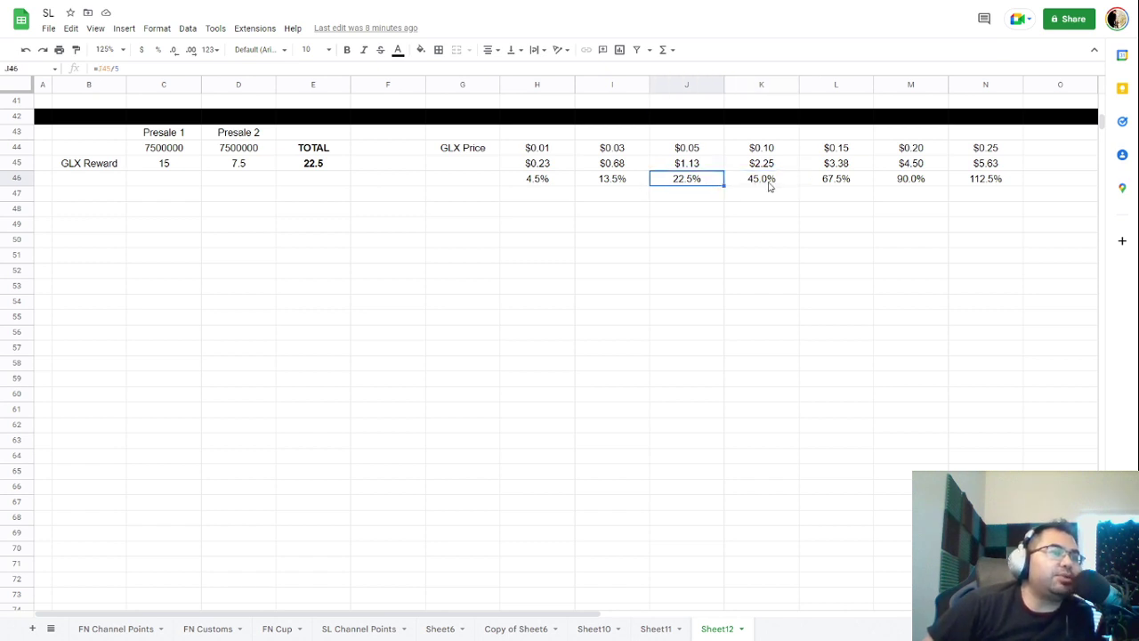
pyautogui.click(768, 186)
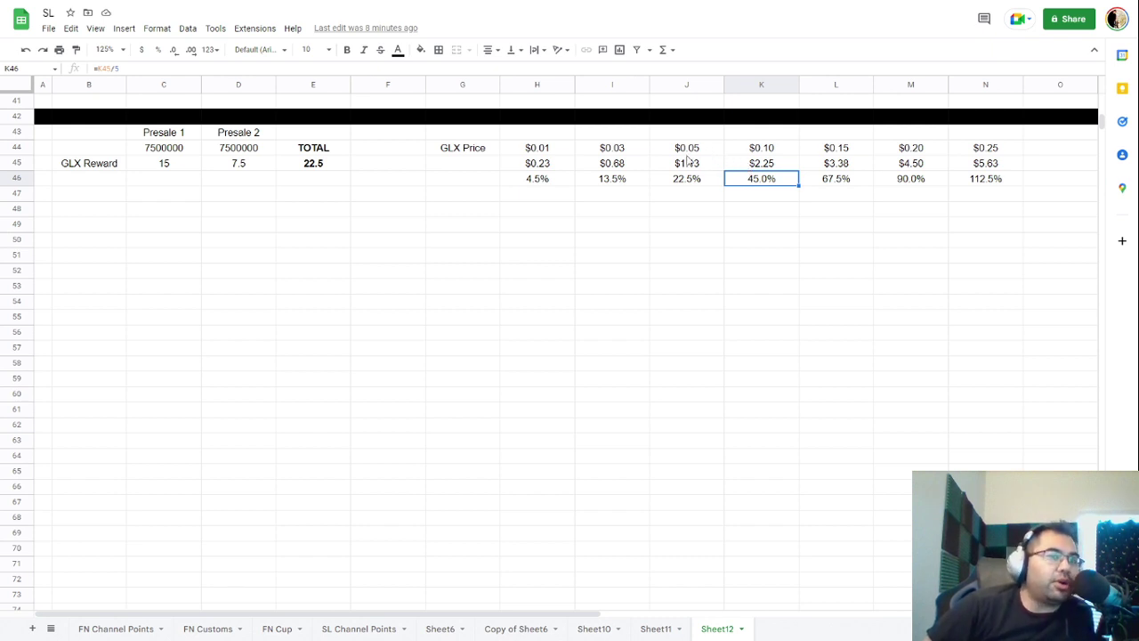
# Step: Compare reward values and return percentages from the $0.25 GLX price down to $0.10
pyautogui.click(959, 222)
pyautogui.moveTo(914, 153); pyautogui.dragTo(986, 171)
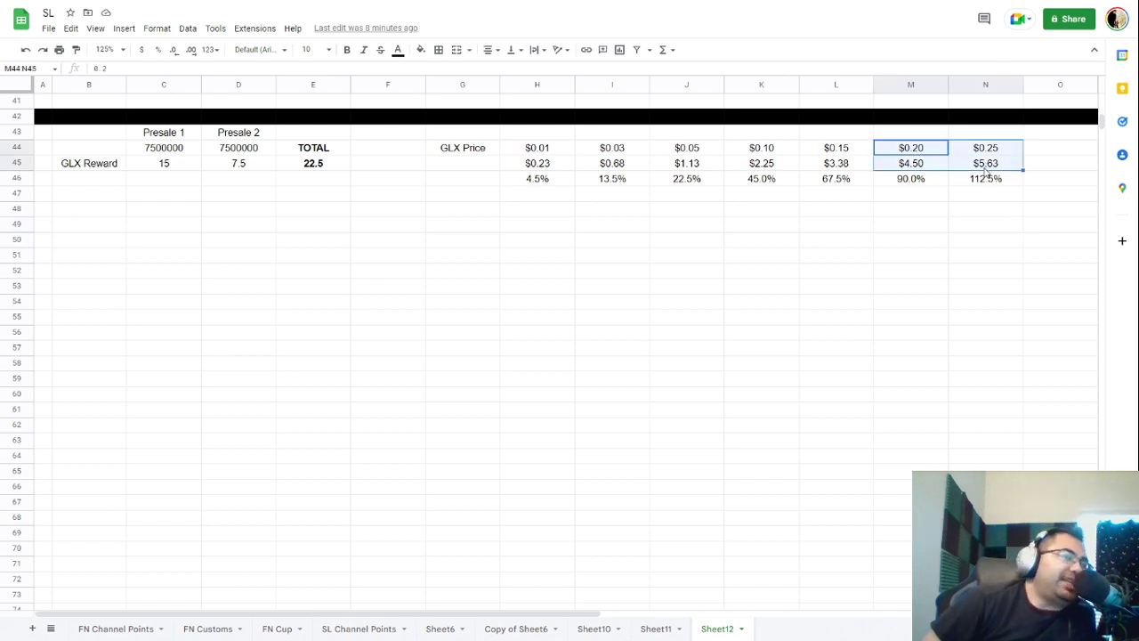
pyautogui.click(979, 186)
pyautogui.click(978, 170)
pyautogui.click(910, 181)
pyautogui.click(909, 167)
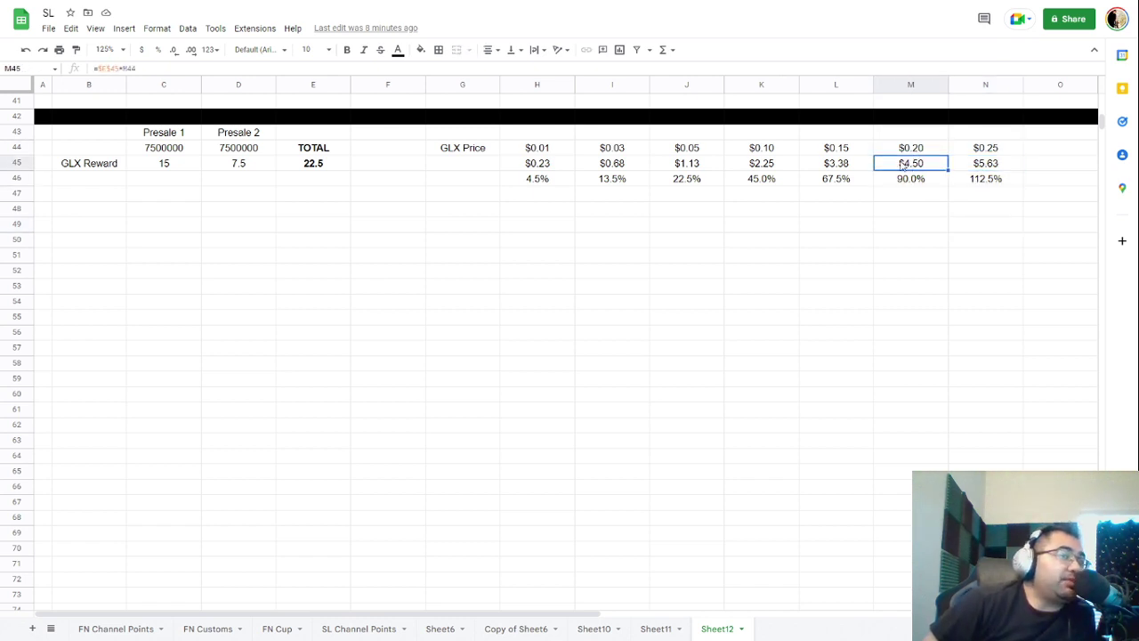
pyautogui.click(841, 180)
pyautogui.click(840, 167)
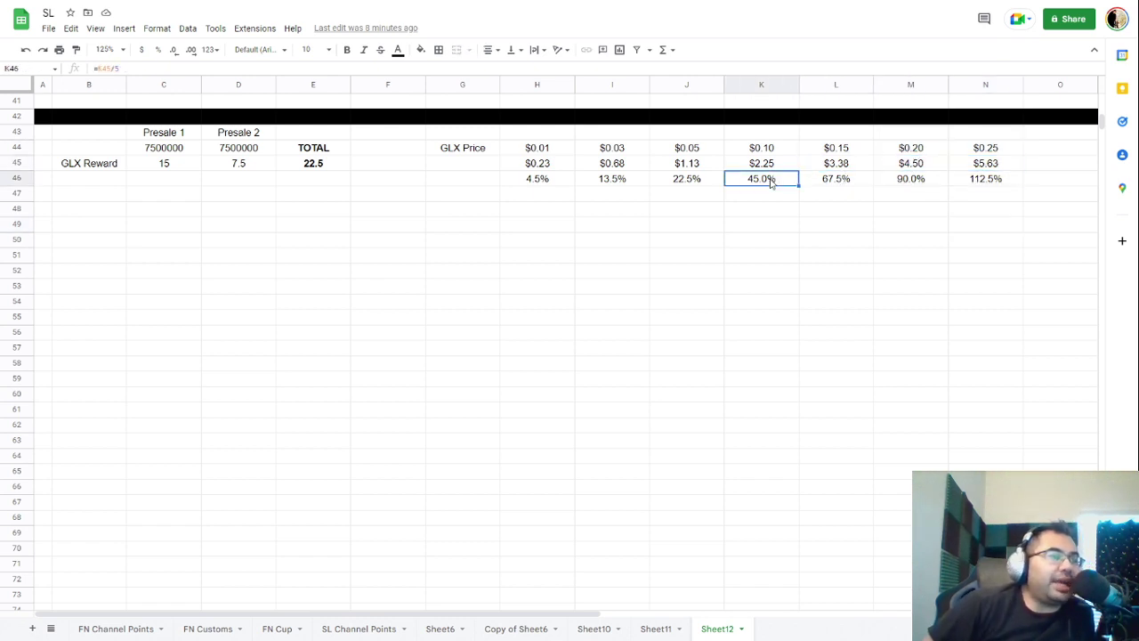
pyautogui.click(771, 178)
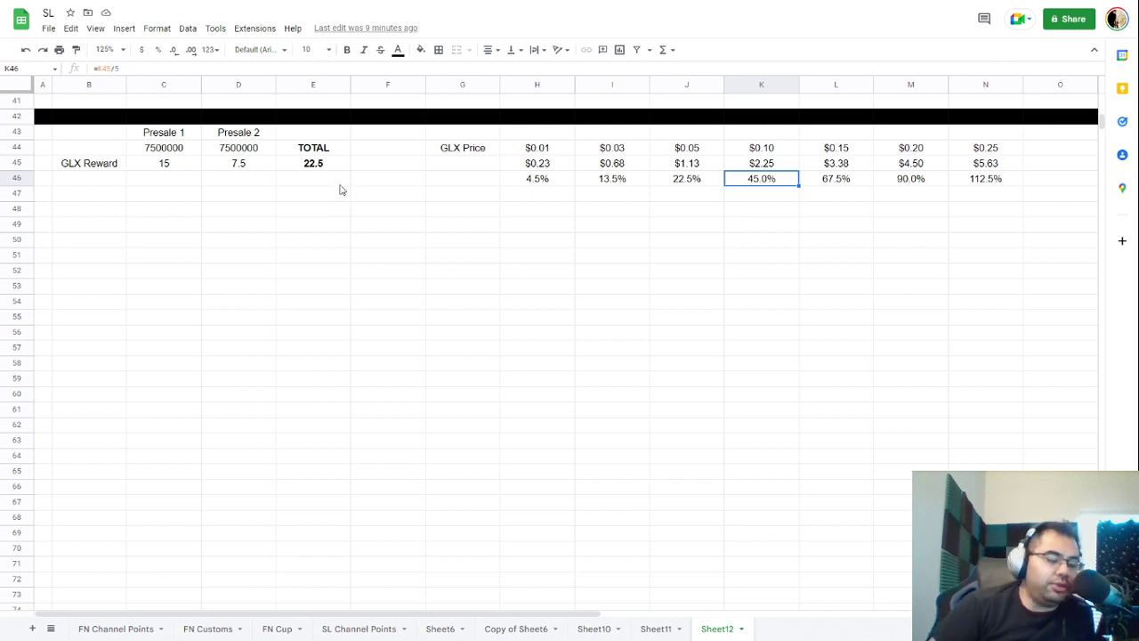
# Step: Switch back to the Genesis League Goals shop page
pyautogui.hotkey('alt', 'Tab')
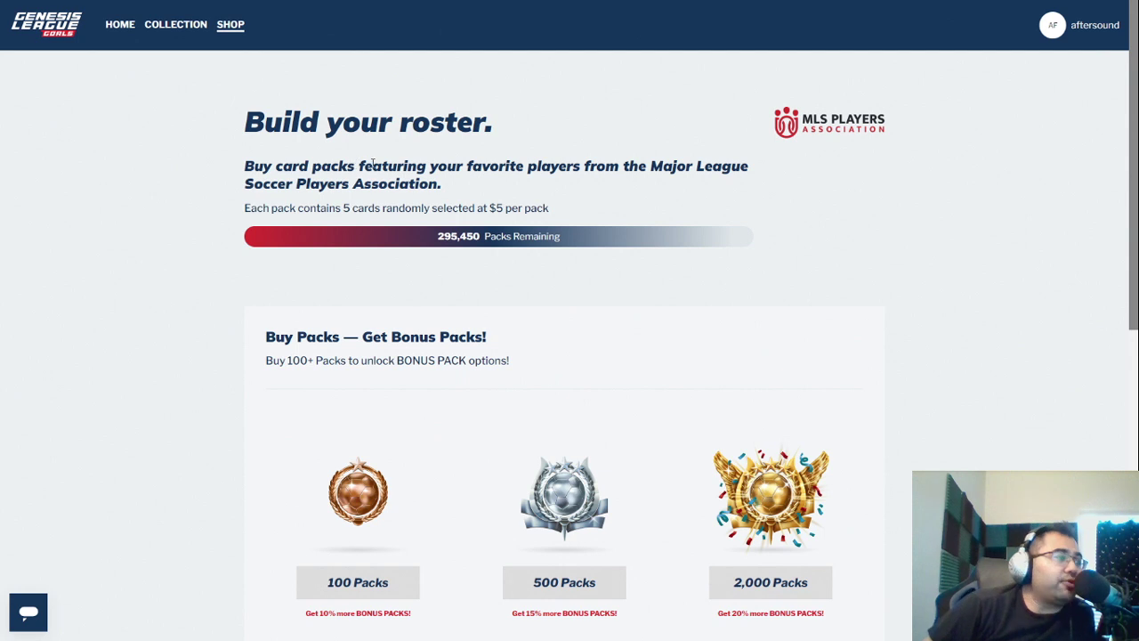